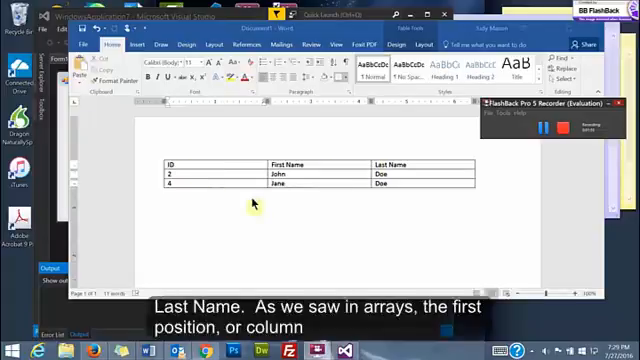
click(182, 165)
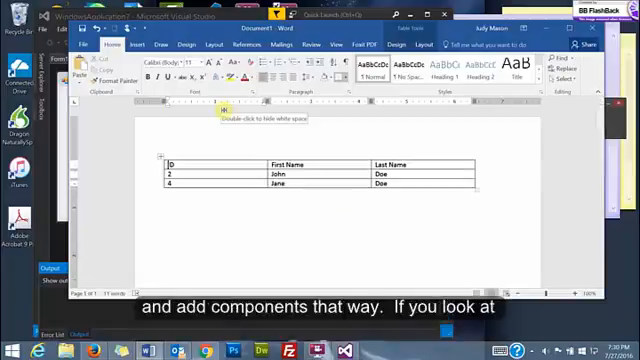
Bring Visual Studio forward, show Server Explorer and expand the local computer's event logs, queues and services
click(47, 165)
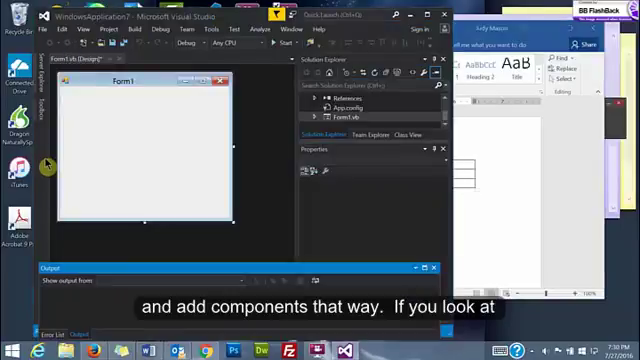
click(46, 84)
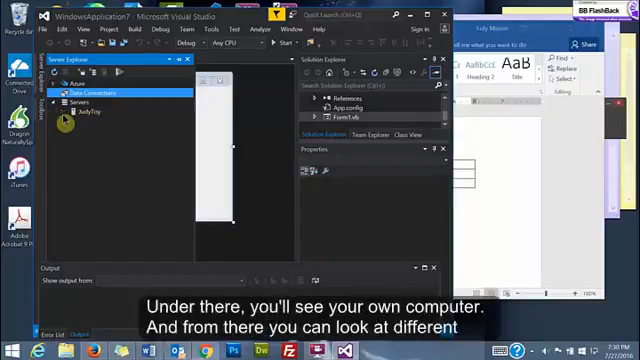
click(73, 111)
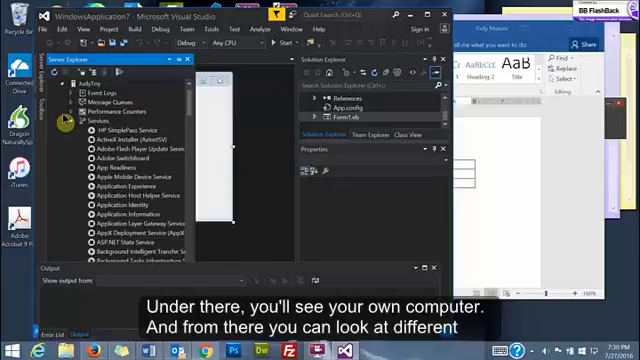
scroll(64, 120, up, 3)
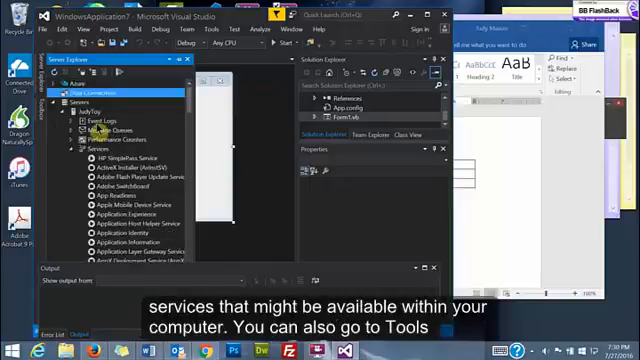
click(212, 29)
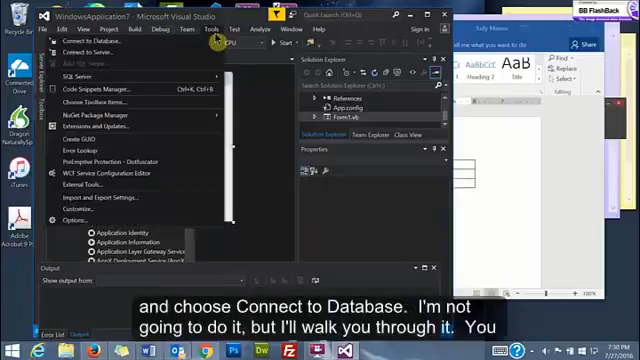
click(103, 50)
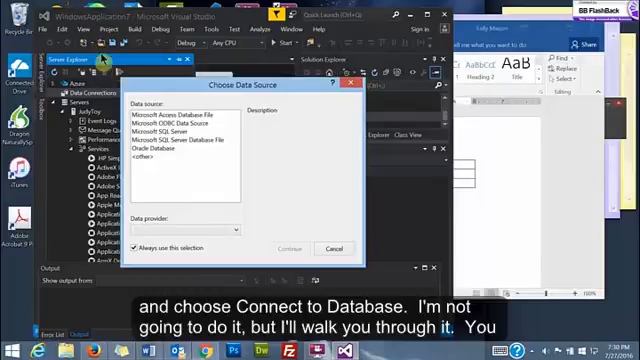
click(190, 115)
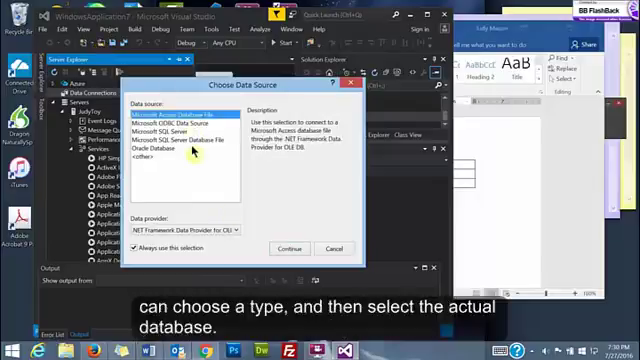
click(290, 247)
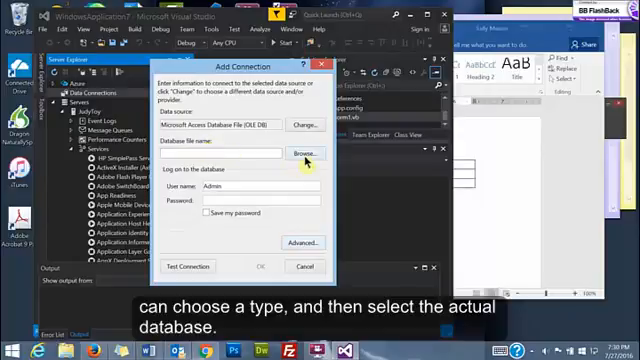
click(305, 266)
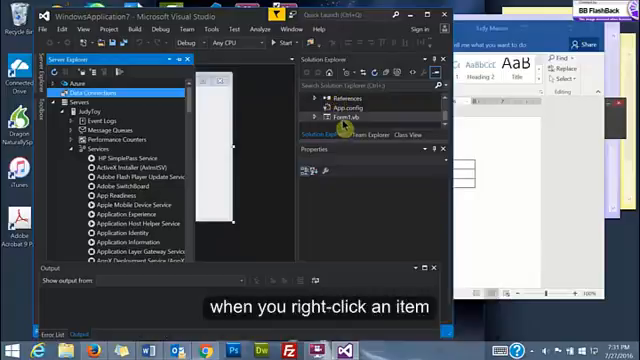
Inspect the context actions for the Form1 file in Solution Explorer, then dismiss them
click(343, 120)
right_click(343, 120)
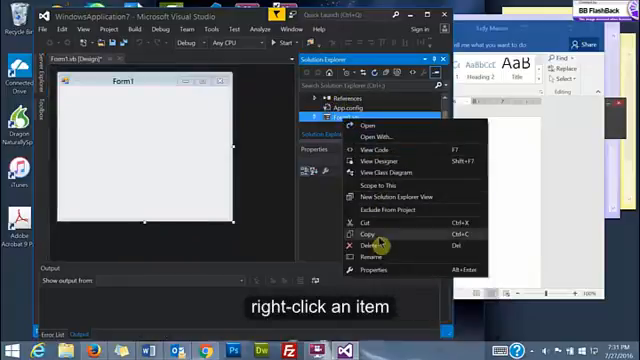
key(Escape)
Browse the Add New Item templates for the WindowsApplication7 project without adding anything
click(340, 108)
right_click(340, 108)
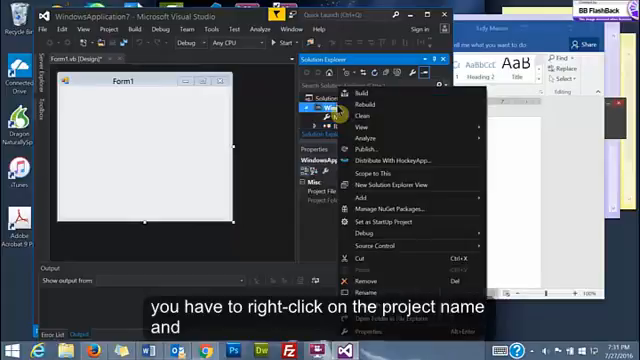
mouse_move(362, 197)
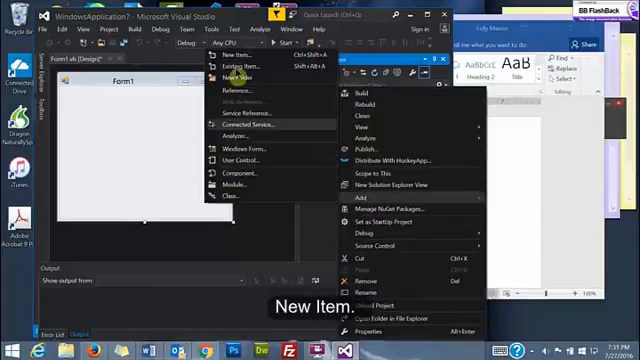
click(238, 66)
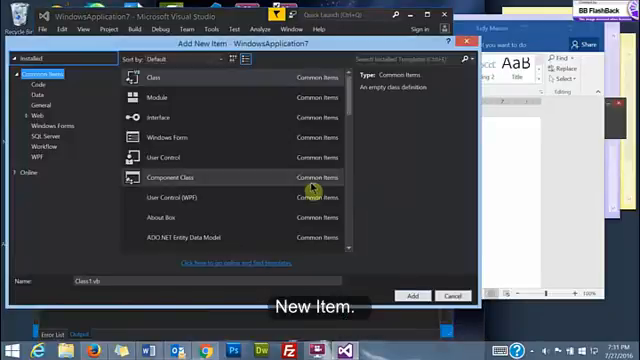
scroll(320, 185, down, 3)
scroll(325, 180, down, 3)
scroll(328, 178, down, 3)
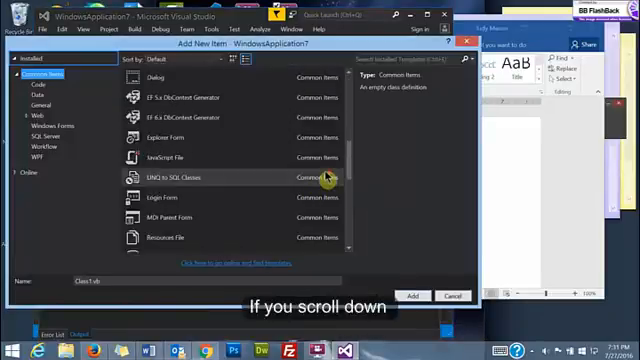
scroll(328, 178, down, 3)
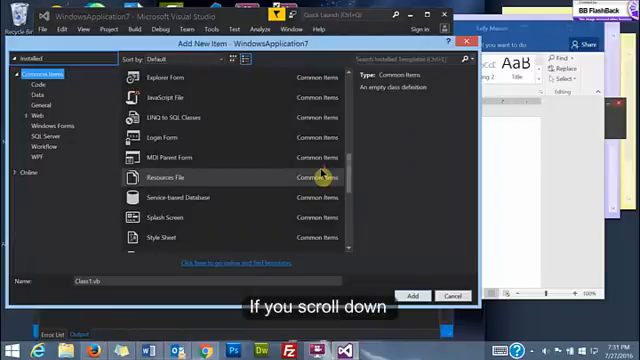
scroll(328, 178, down, 3)
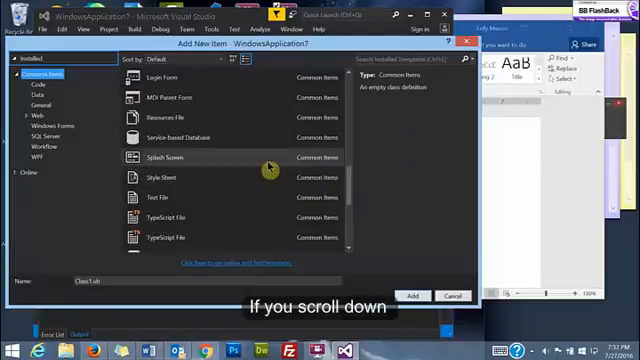
scroll(270, 170, up, 3)
scroll(270, 170, up, 3)
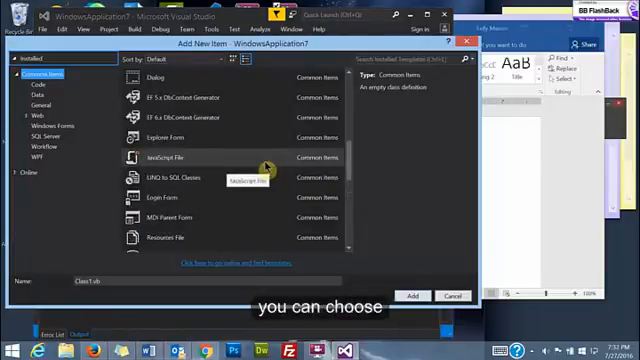
scroll(268, 168, up, 3)
scroll(268, 168, up, 3)
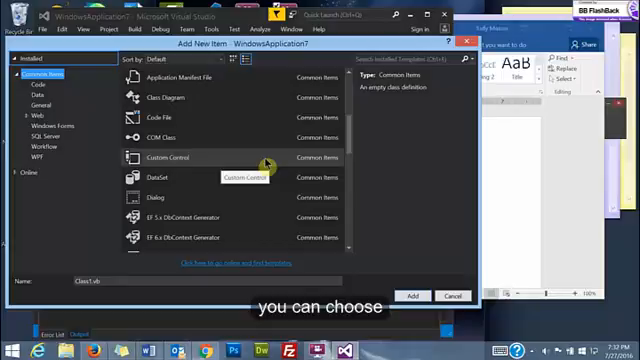
scroll(268, 165, down, 3)
scroll(268, 165, down, 3)
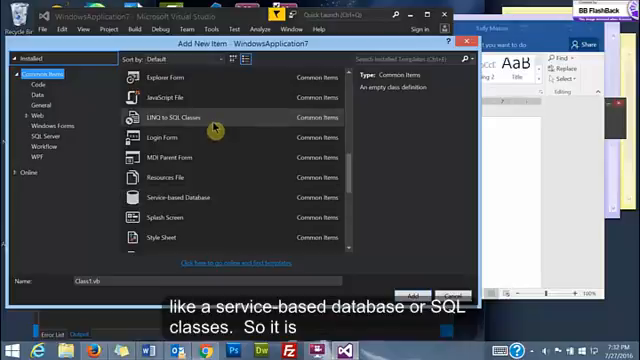
scroll(216, 128, down, 2)
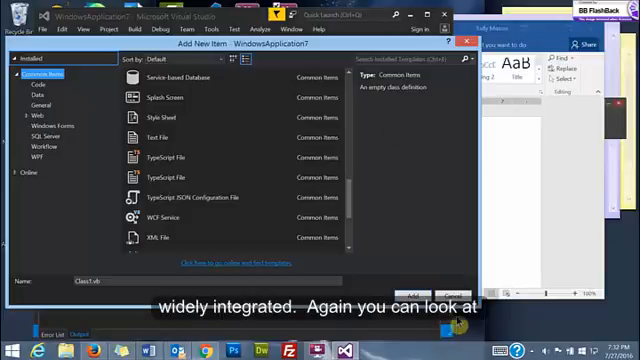
key(Escape)
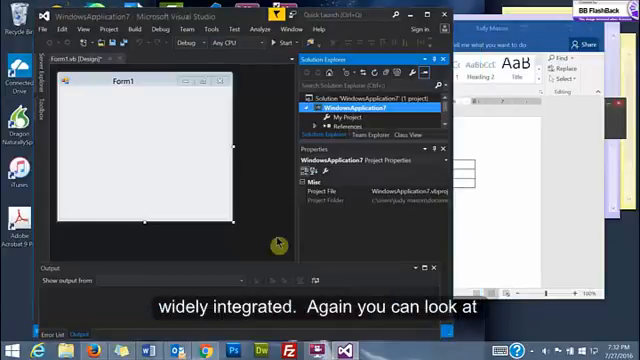